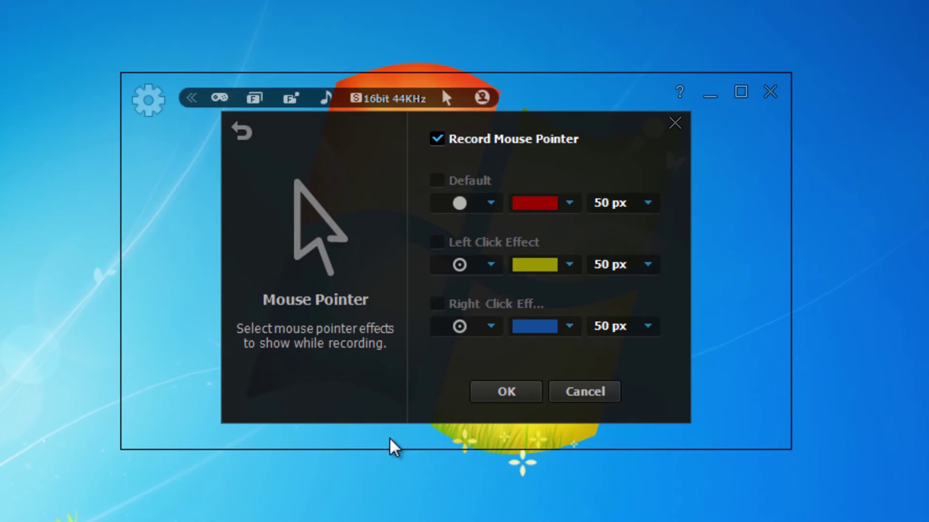
Step: Examine the Video Options, including the capture file formats, and the OSD Options for game recording information
{"action": "left_click", "coordinate": [241, 131]}
{"action": "left_click", "coordinate": [417, 225]}
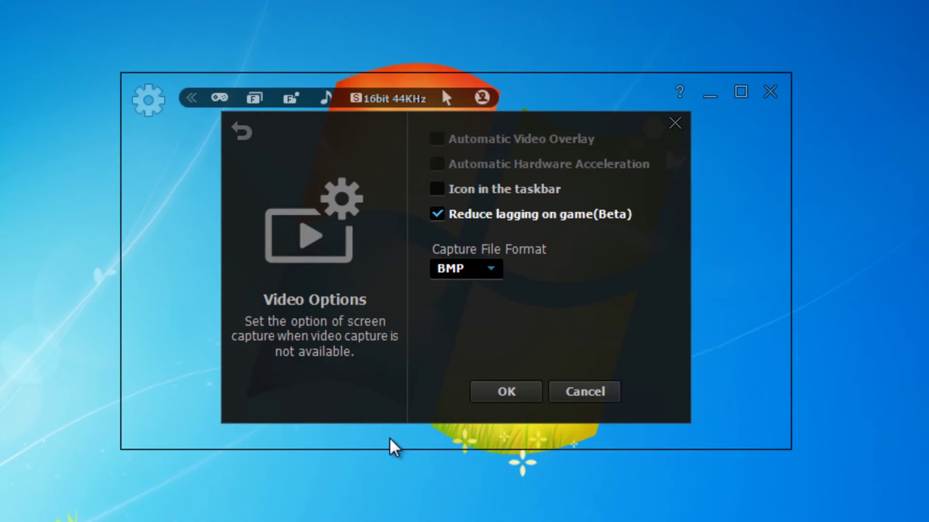
{"action": "left_click", "coordinate": [491, 269]}
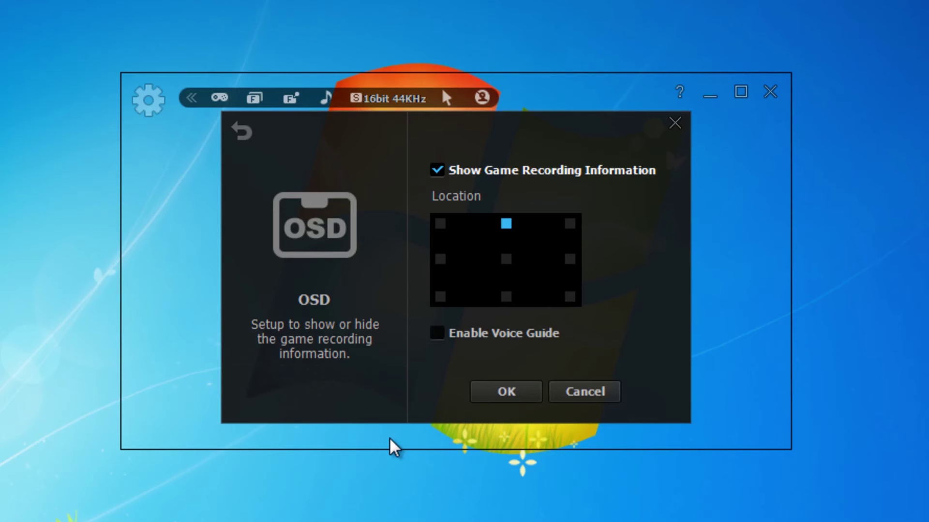
{"action": "left_click", "coordinate": [242, 131]}
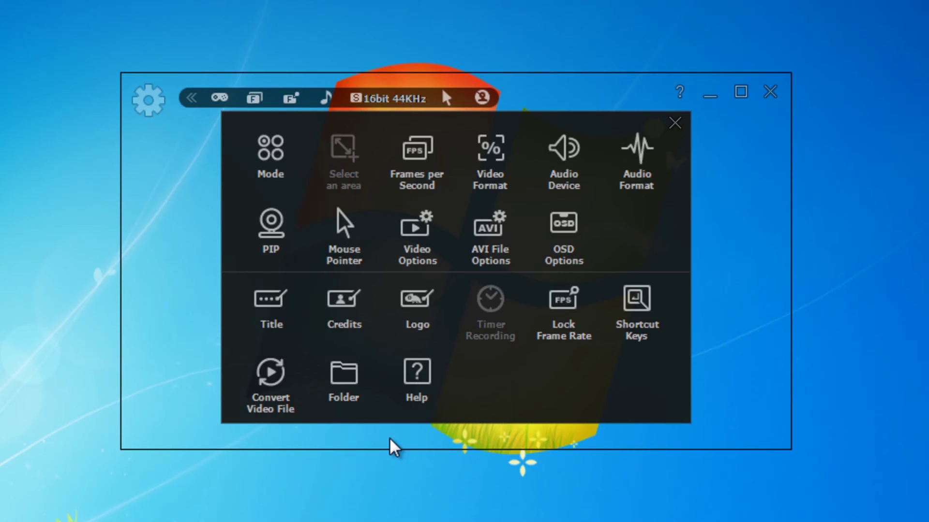
Step: Review the Title, Credits and Logo settings for adding overlays to recorded videos
{"action": "left_click", "coordinate": [271, 301]}
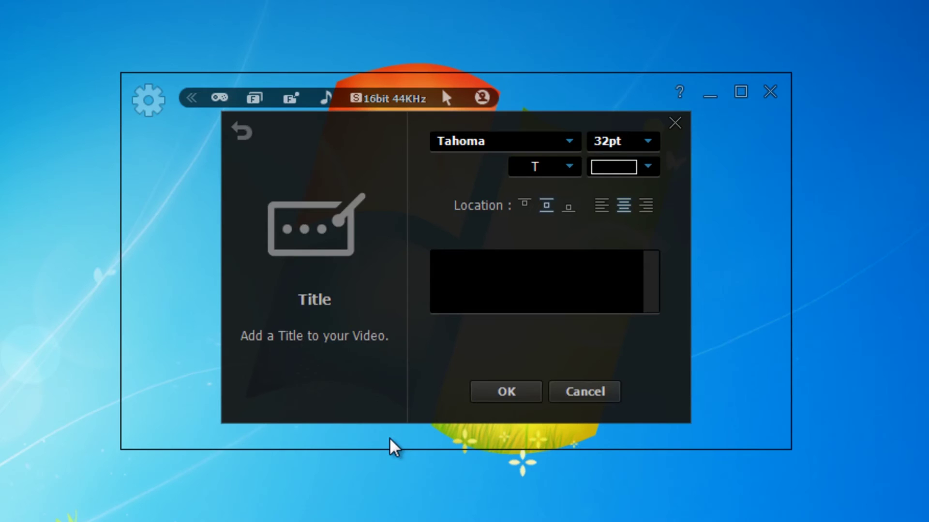
{"action": "left_click", "coordinate": [242, 131]}
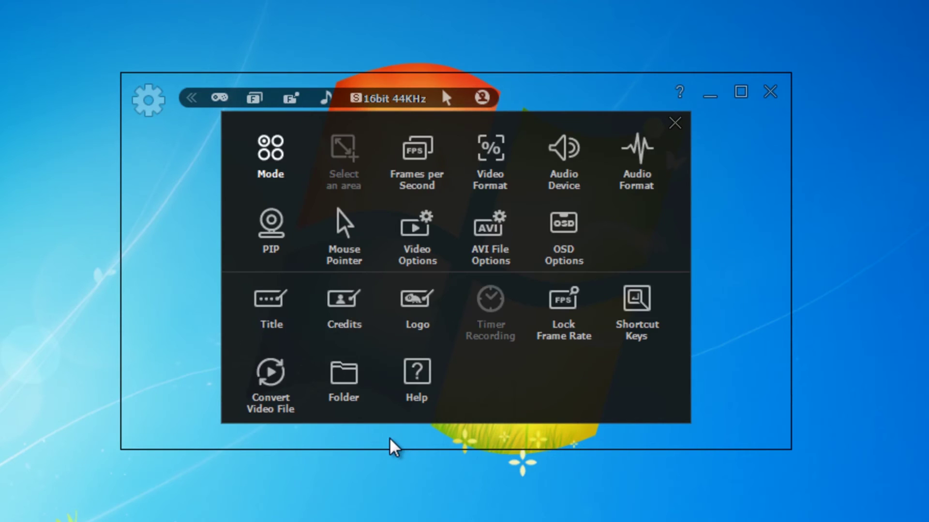
{"action": "key", "text": "Return"}
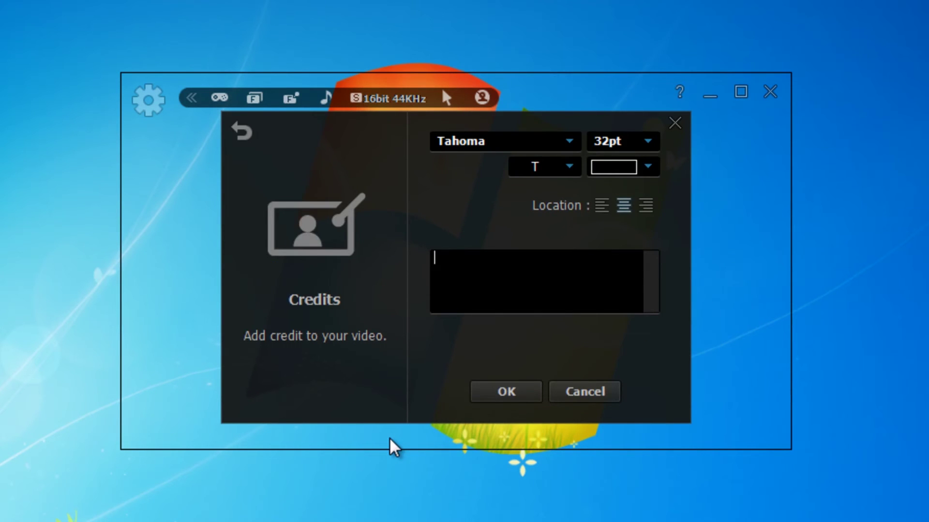
{"action": "key", "text": "Escape"}
{"action": "key", "text": "Right"}
{"action": "key", "text": "Return"}
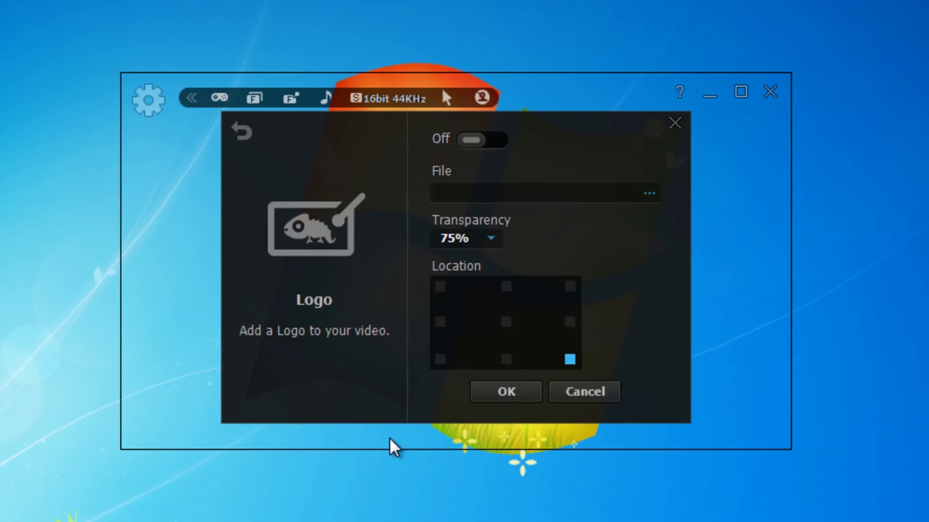
{"action": "key", "text": "Escape"}
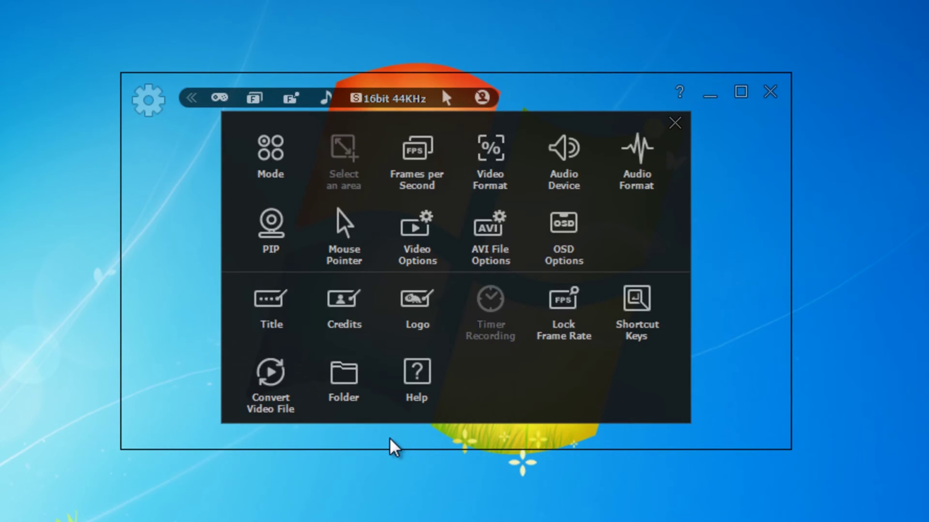
Step: Look through the frame rate limits offered by Lock Frame Rate for game recording
{"action": "key", "text": "Right"}
{"action": "key", "text": "Return"}
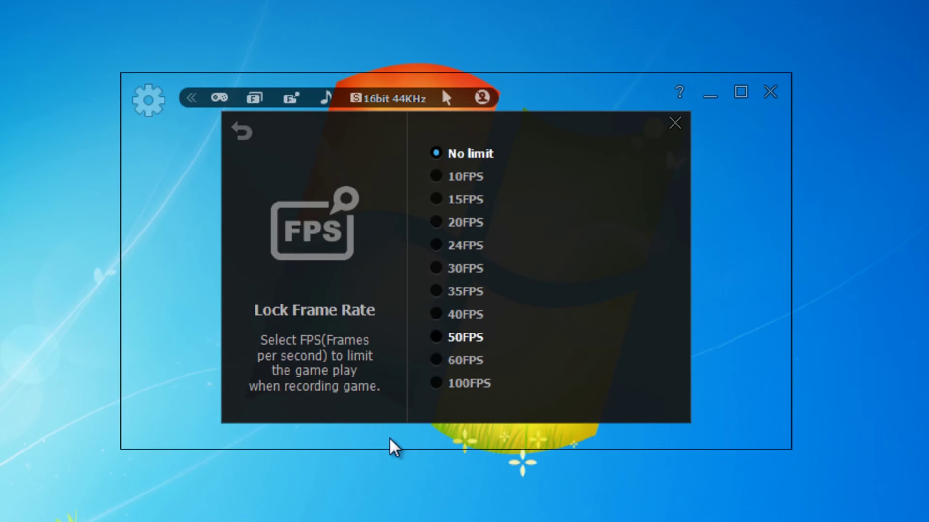
{"action": "key", "text": "Up"}
{"action": "key", "text": "Up"}
{"action": "key", "text": "Up"}
{"action": "key", "text": "Up"}
{"action": "key", "text": "Up"}
{"action": "key", "text": "Up"}
{"action": "key", "text": "Up"}
{"action": "key", "text": "Down"}
{"action": "key", "text": "Down"}
{"action": "key", "text": "Down"}
{"action": "key", "text": "Down"}
{"action": "key", "text": "Down"}
{"action": "key", "text": "Down"}
{"action": "key", "text": "Down"}
{"action": "key", "text": "Down"}
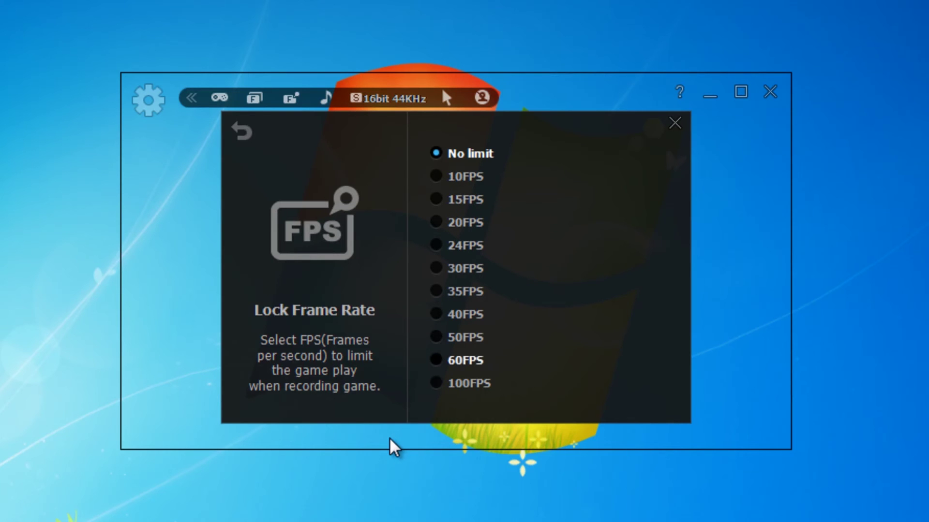
{"action": "key", "text": "Down"}
{"action": "key", "text": "Up"}
{"action": "key", "text": "Up"}
{"action": "key", "text": "Up"}
{"action": "key", "text": "Up"}
{"action": "key", "text": "Up"}
{"action": "key", "text": "Up"}
{"action": "key", "text": "Up"}
{"action": "key", "text": "Up"}
{"action": "key", "text": "Up"}
{"action": "key", "text": "Up"}
{"action": "key", "text": "Up"}
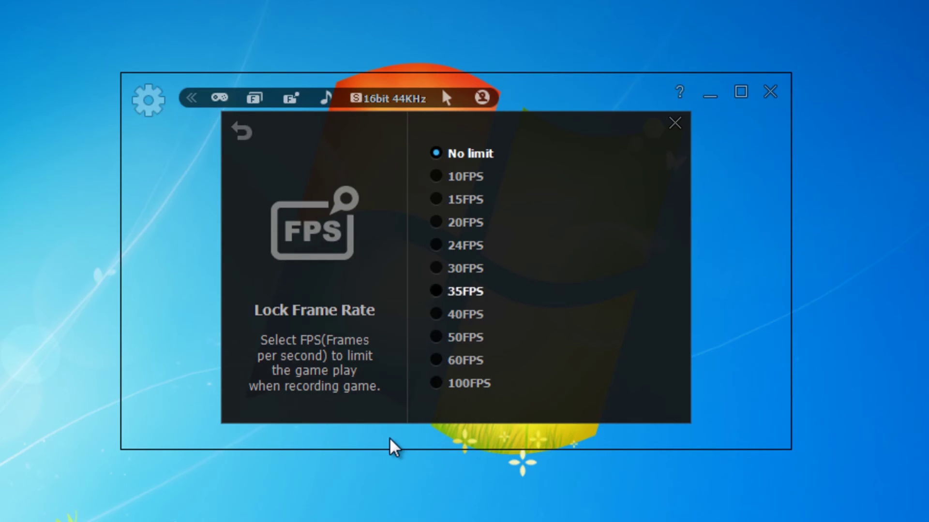
{"action": "key", "text": "Return"}
Step: Review the Shortcut Keys assigned to recording, pausing, stopping, drawing and capturing, and return to the settings overview
{"action": "key", "text": "Right"}
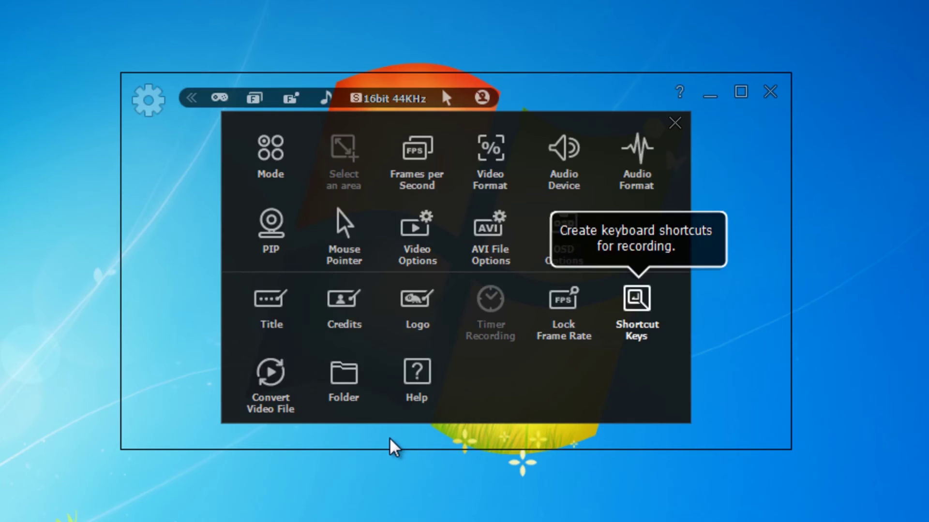
{"action": "key", "text": "Return"}
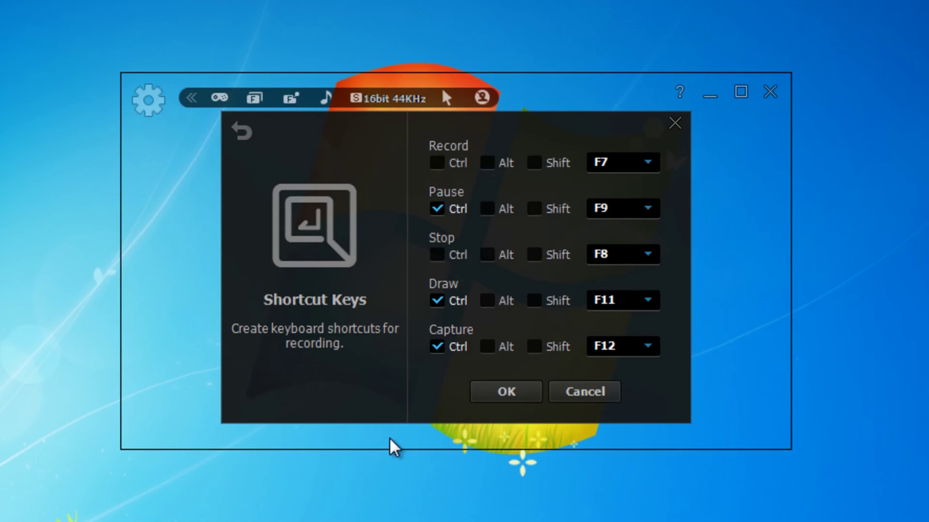
{"action": "key", "text": "Up"}
{"action": "key", "text": "Return"}
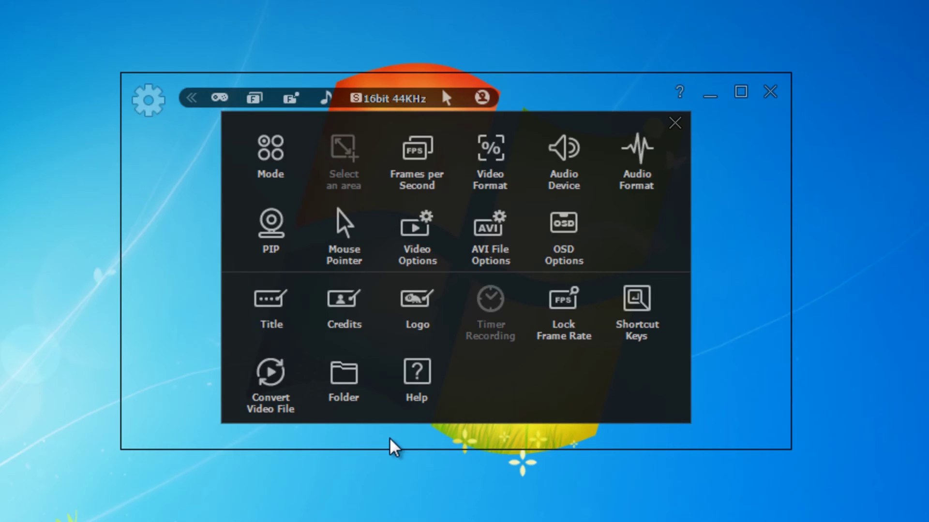
Step: Examine the output format and quality choices in the Convert Video File settings
{"action": "key", "text": "Down"}
{"action": "key", "text": "Return"}
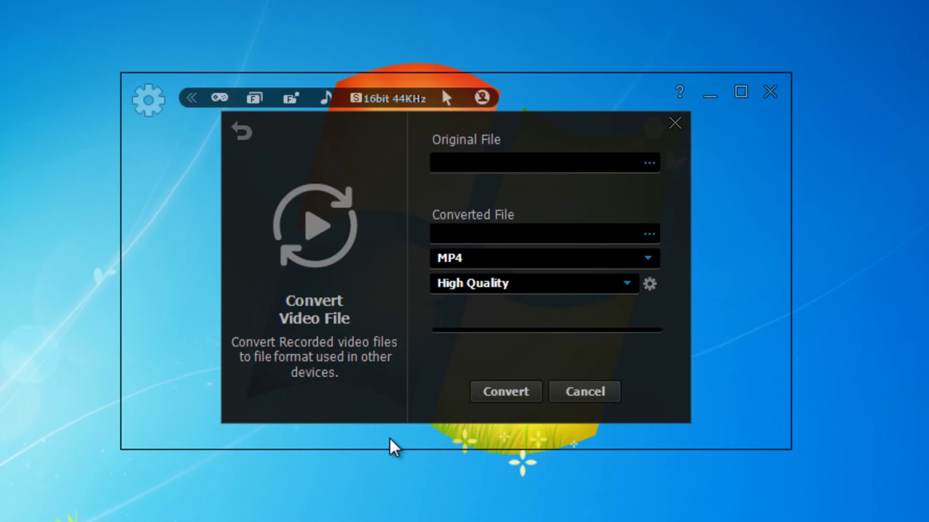
{"action": "key", "text": "Up"}
{"action": "key", "text": "Down"}
{"action": "key", "text": "Return"}
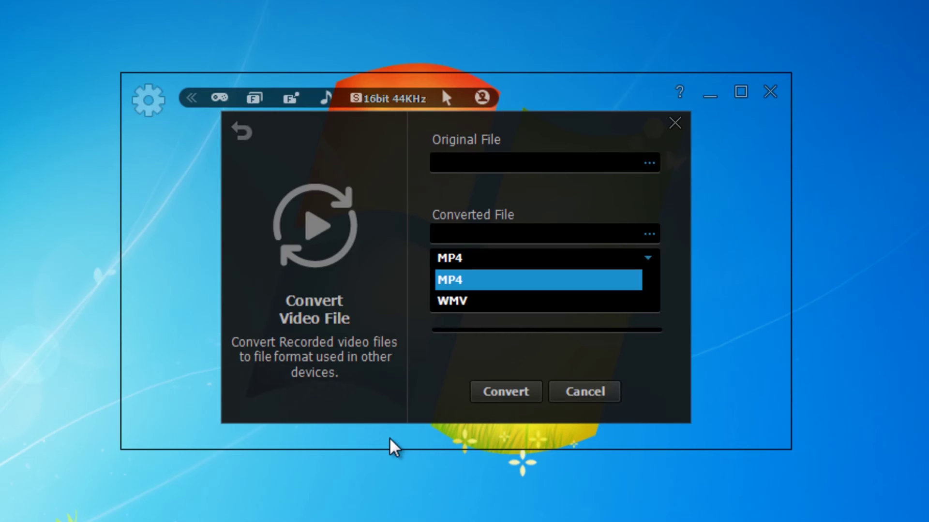
{"action": "key", "text": "Return"}
{"action": "key", "text": "Tab"}
{"action": "key", "text": "Return"}
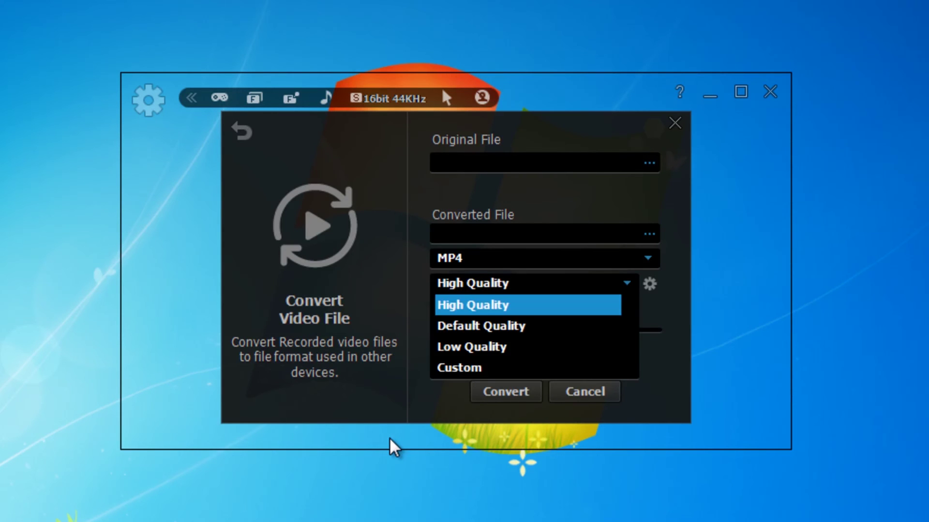
{"action": "key", "text": "Return"}
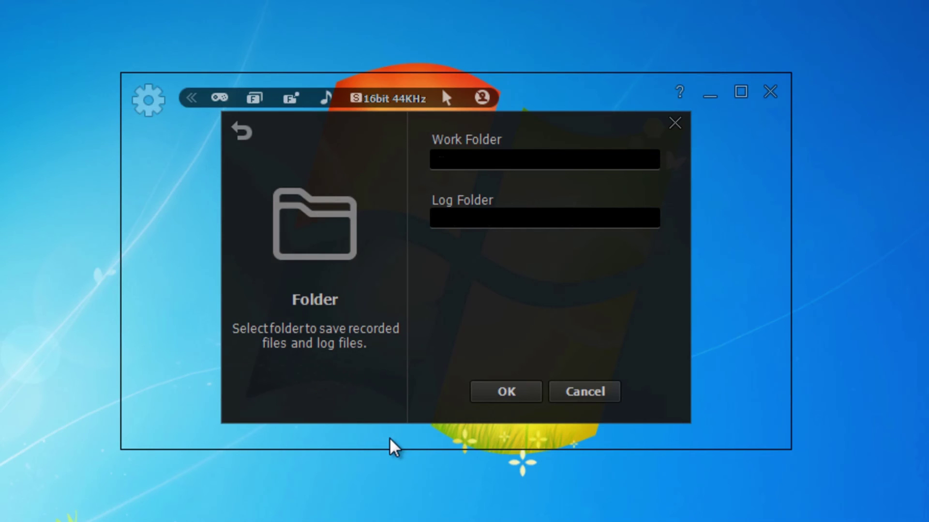
Step: Review the Folder settings and the Help options, and close the settings
{"action": "key", "text": "Down"}
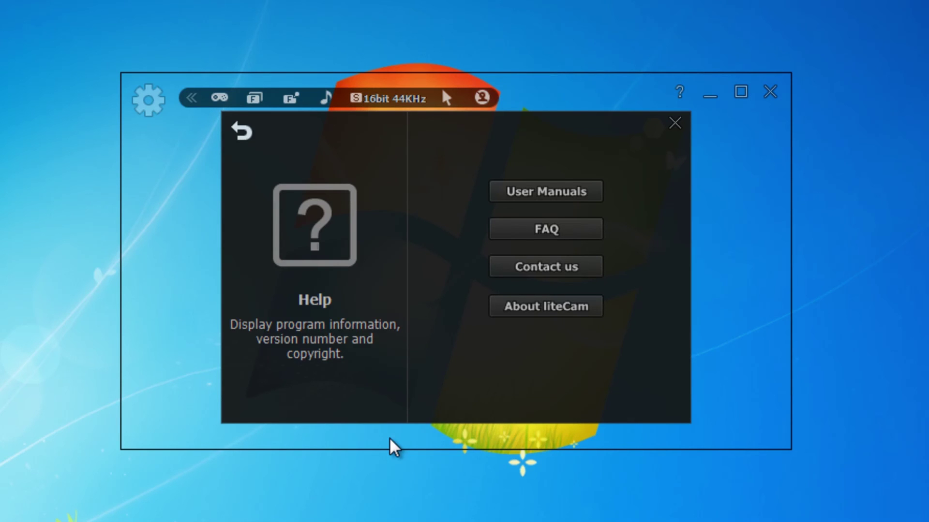
{"action": "key", "text": "Escape"}
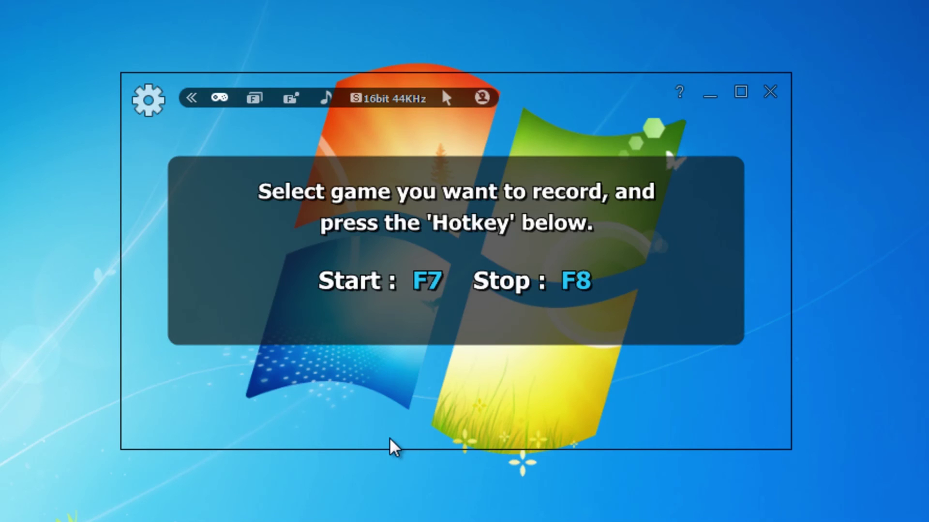
Step: Use game recording mode for the race, and pause both the game and the recording
{"action": "left_click", "coordinate": [220, 98]}
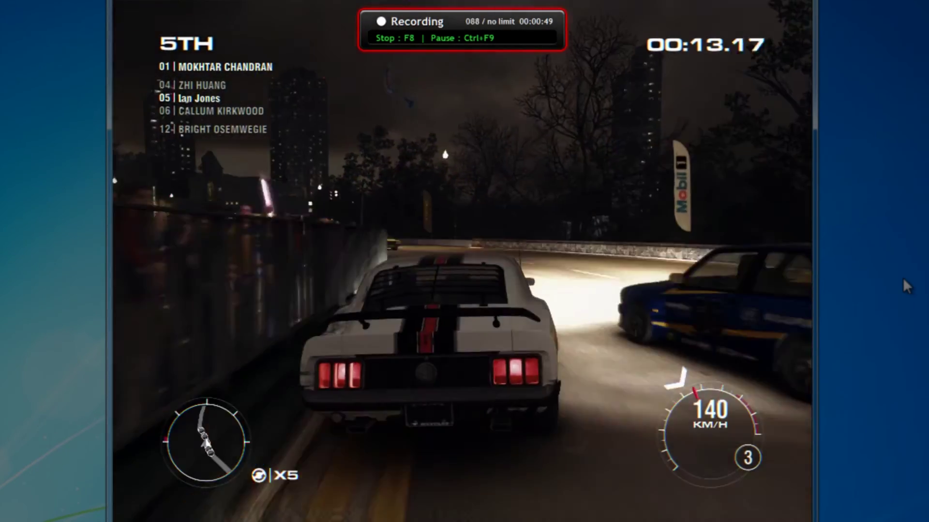
{"action": "key", "text": "Escape"}
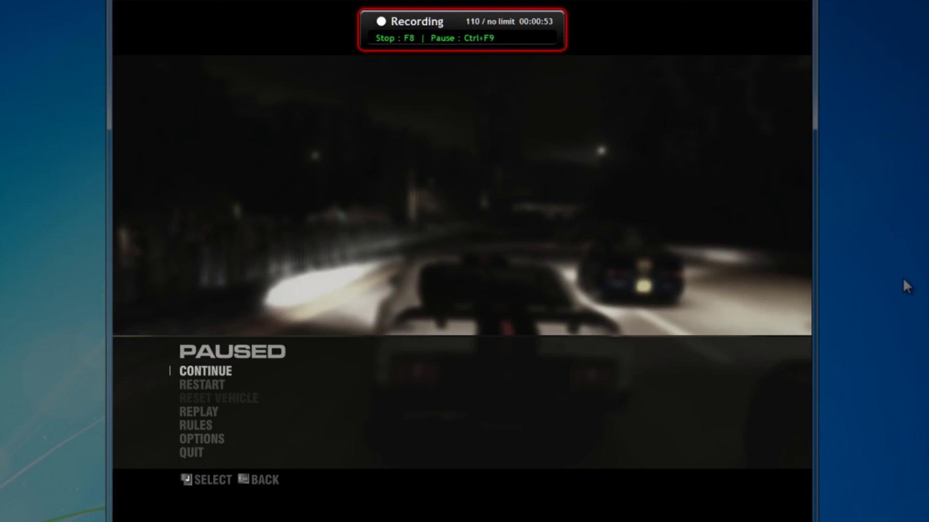
{"action": "key", "text": "ctrl+F9"}
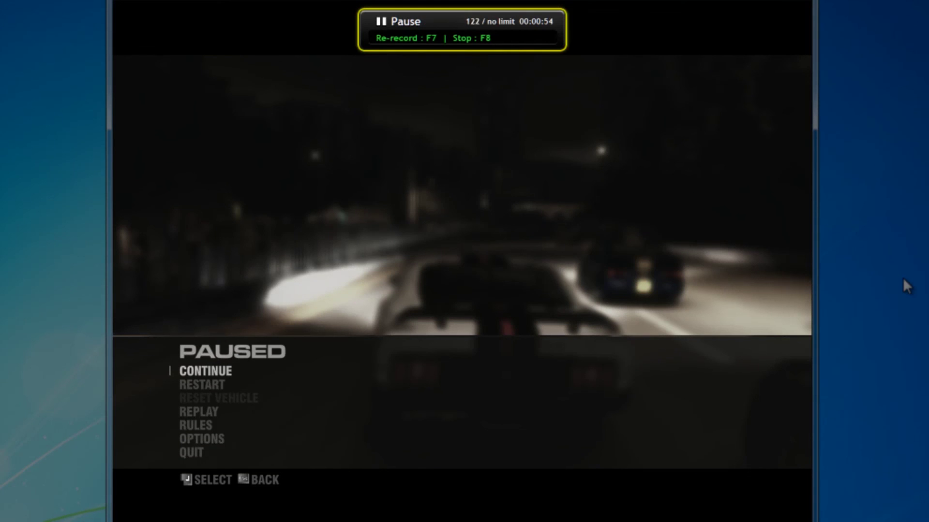